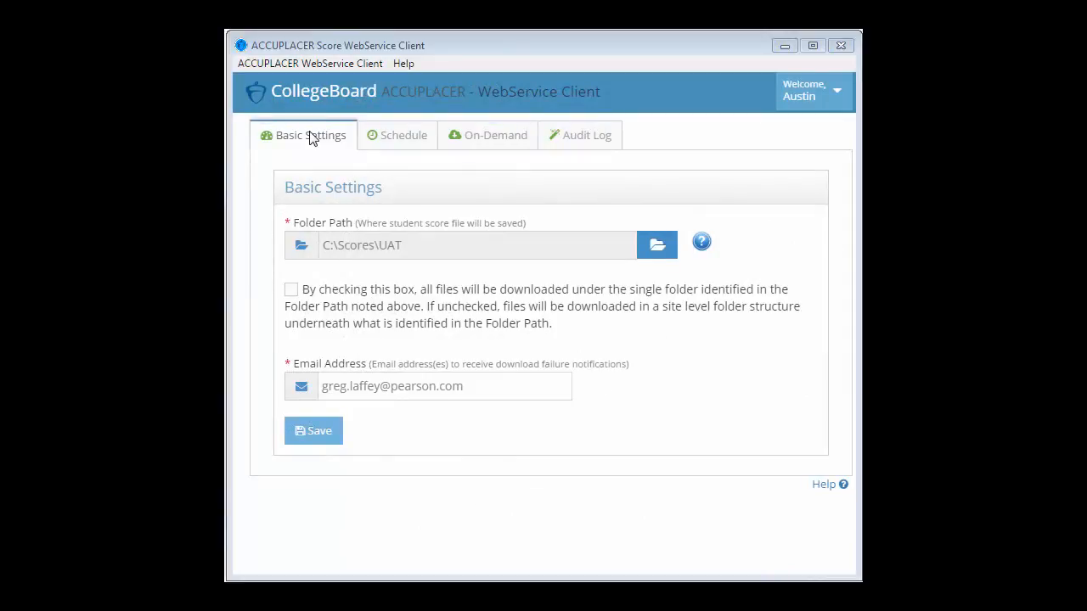
Set up an on-demand Download New Scores in WebService Client Format, Pipe Delimited, searched by Exnum
click(499, 138)
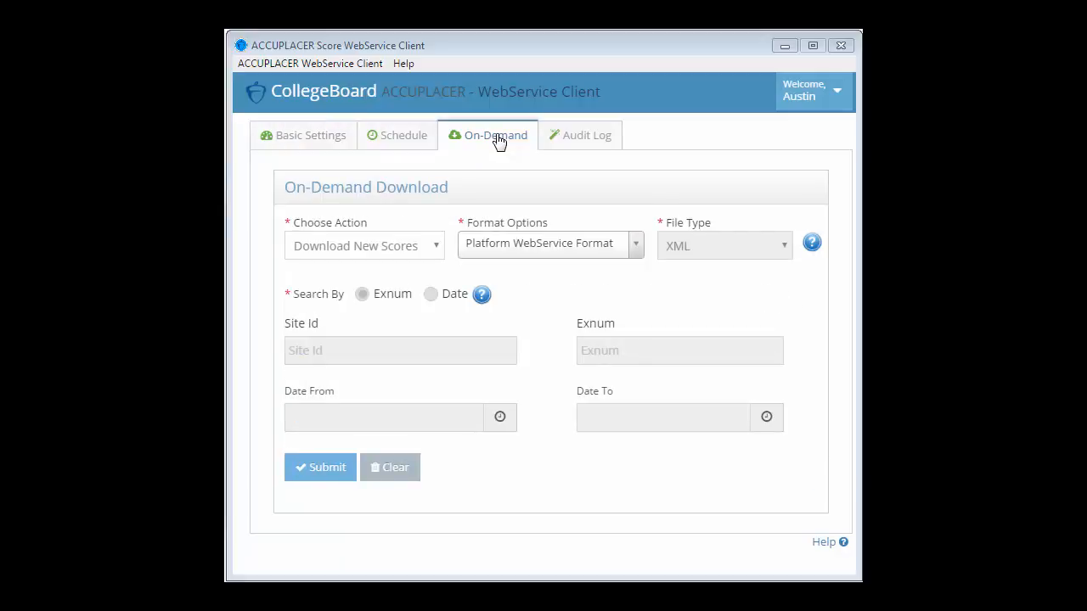
click(381, 248)
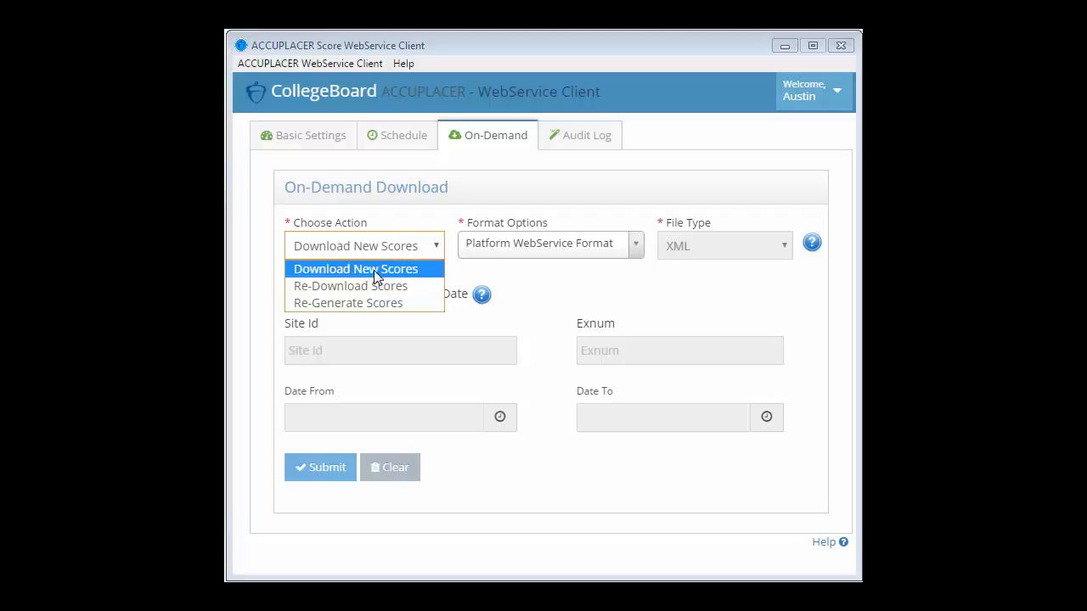
click(374, 270)
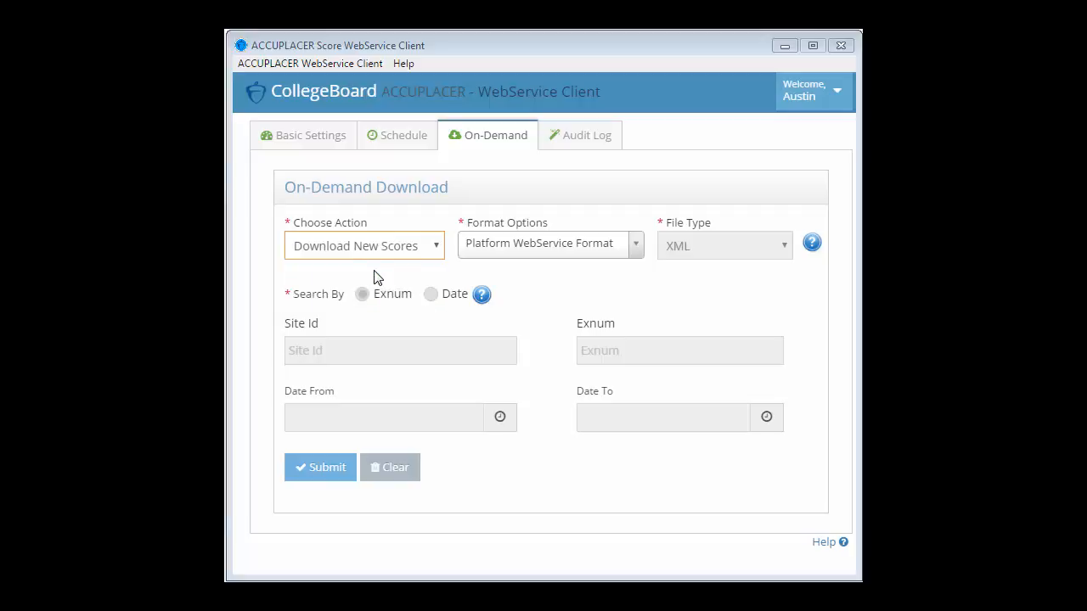
click(538, 248)
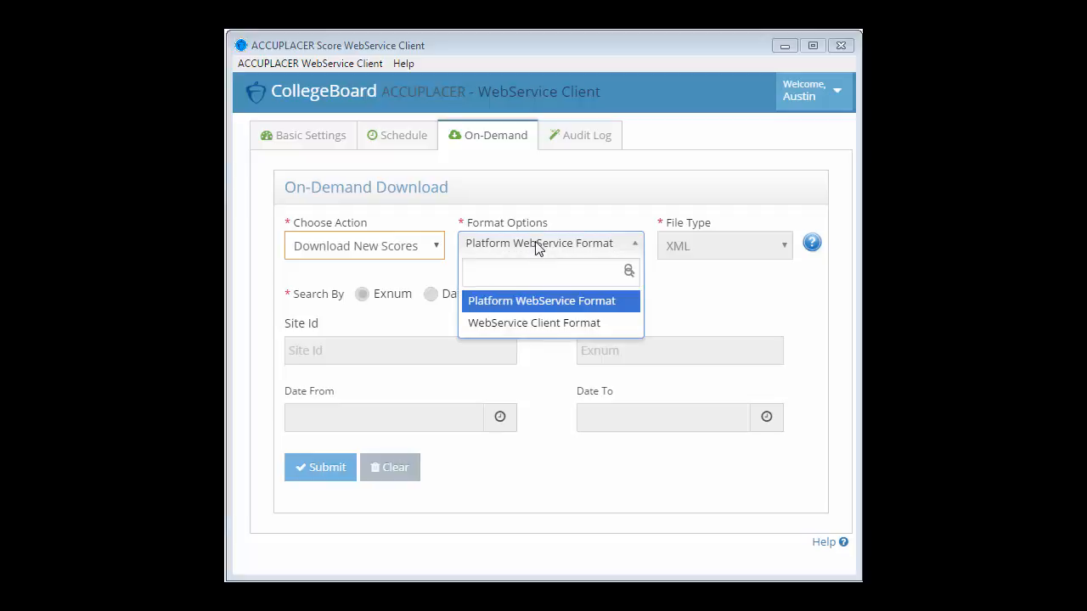
click(546, 332)
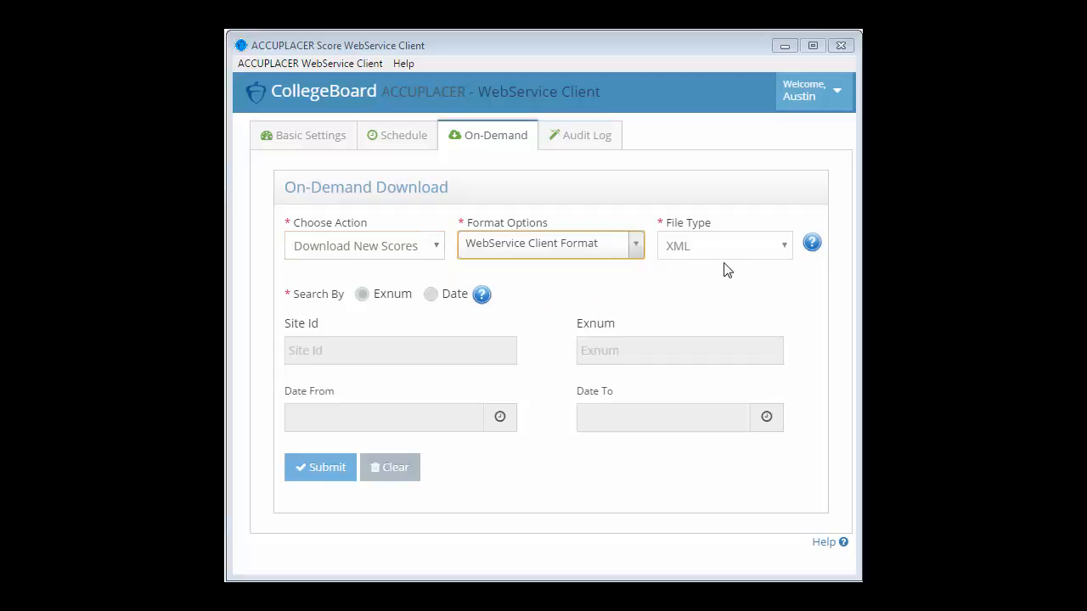
click(745, 254)
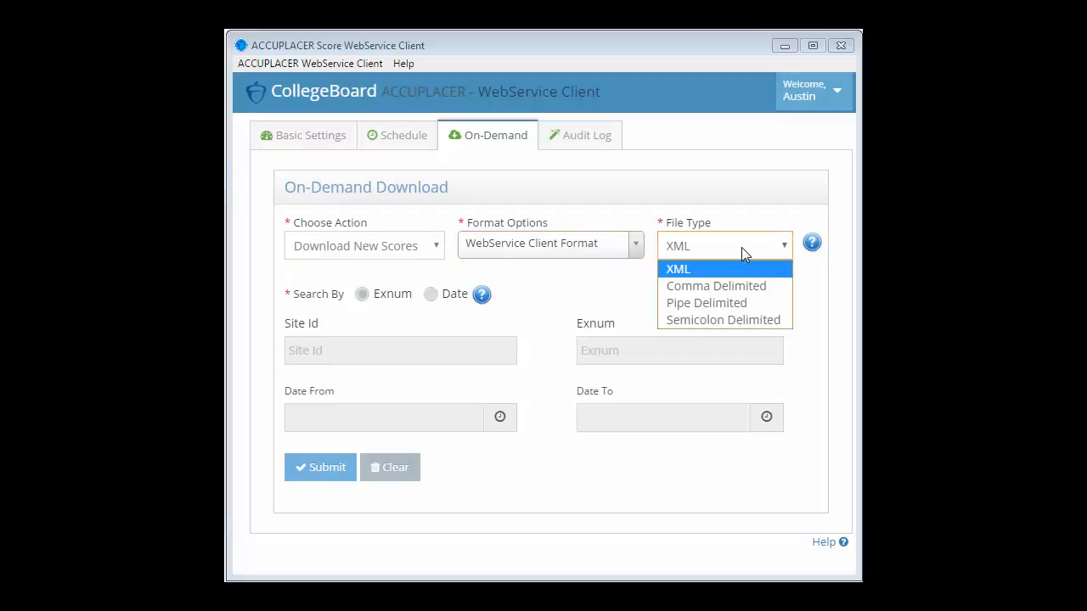
click(725, 304)
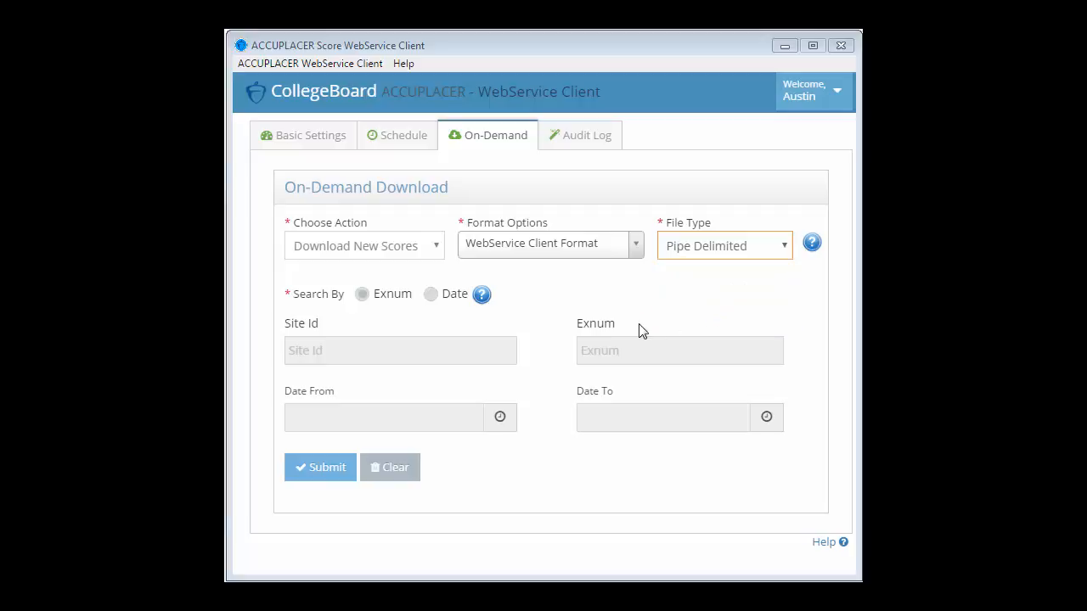
click(363, 299)
Submit the new-score download and acknowledge the download completed message
click(322, 472)
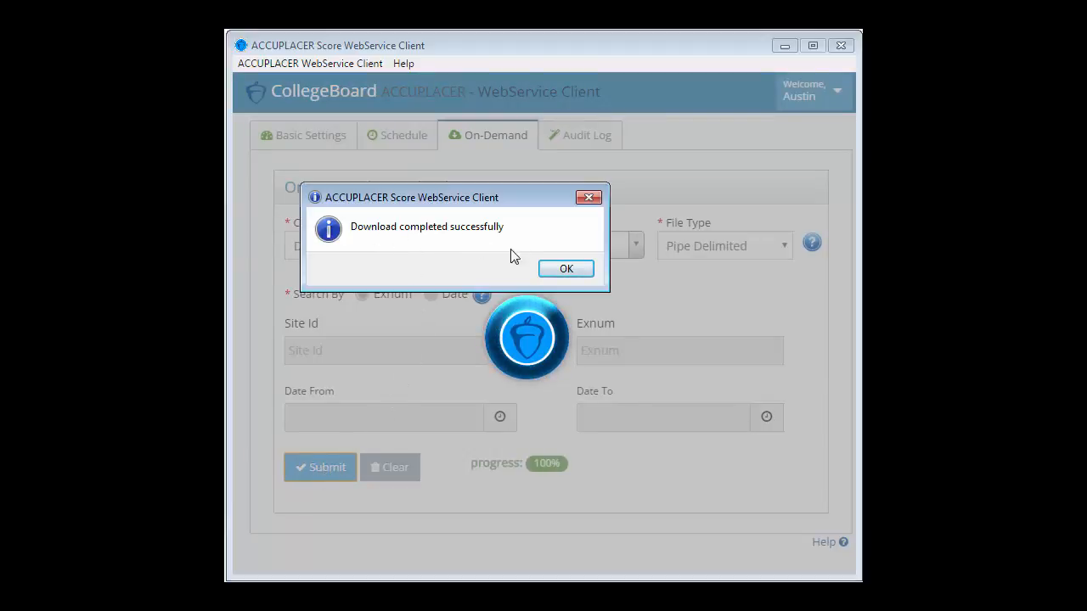
click(567, 269)
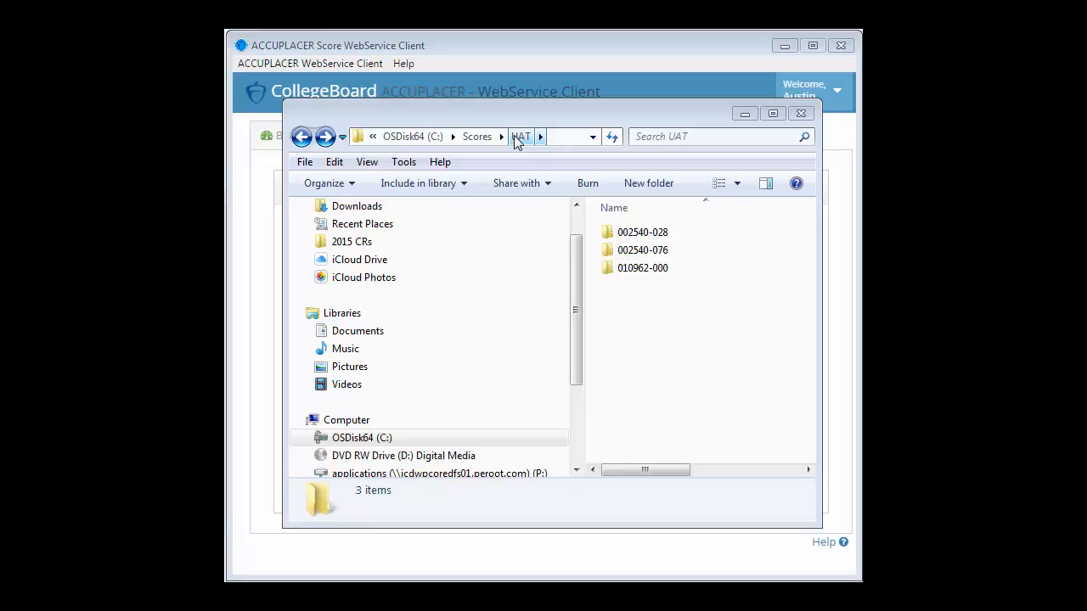
Open the 010962-000 site folder and select its second score text file
double_click(643, 268)
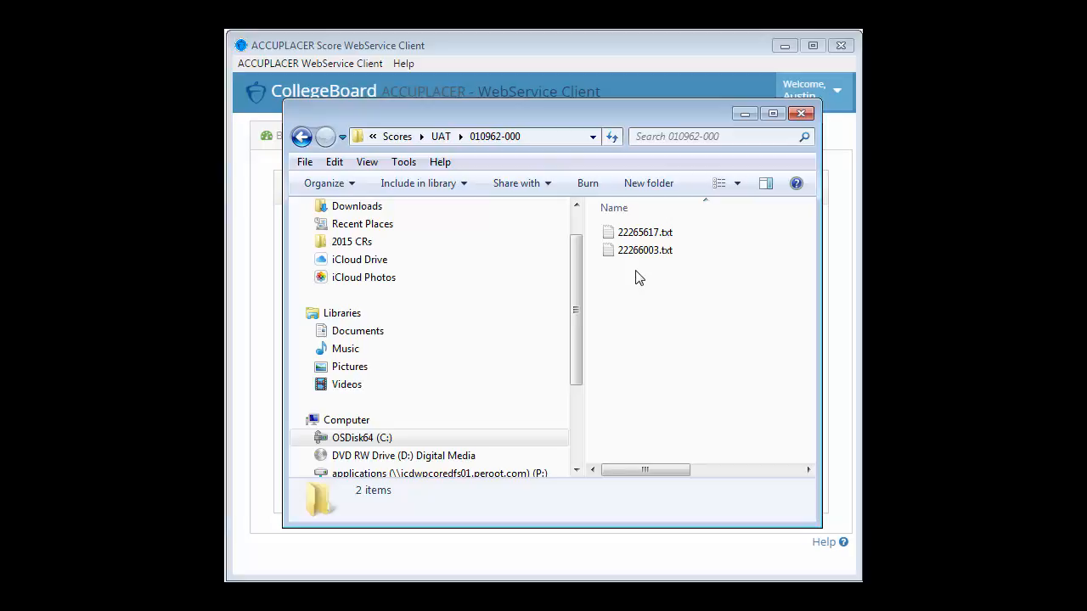
mouse_move(645, 253)
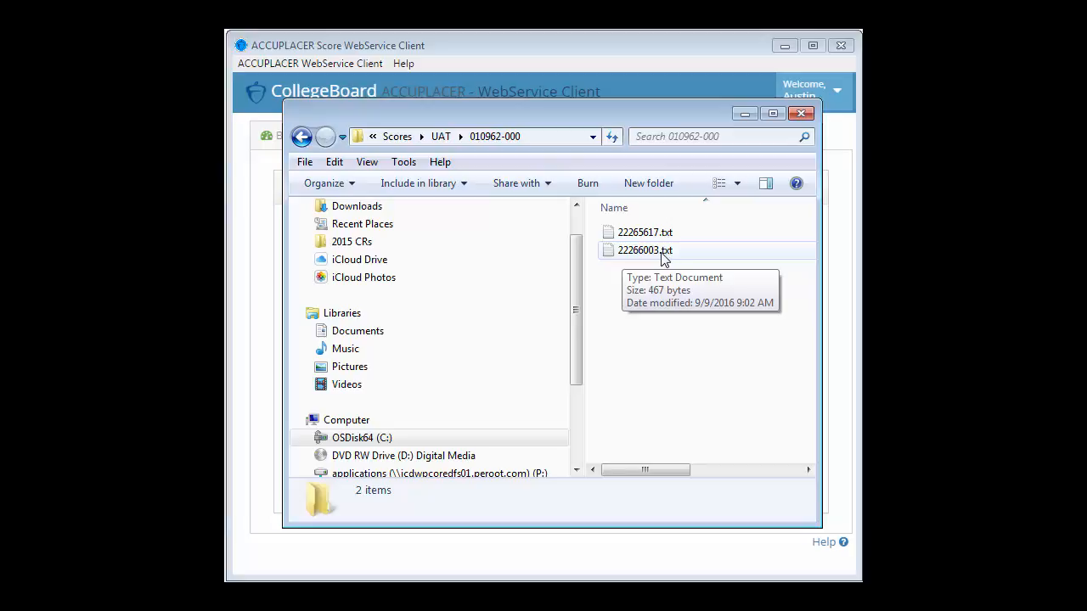
click(662, 255)
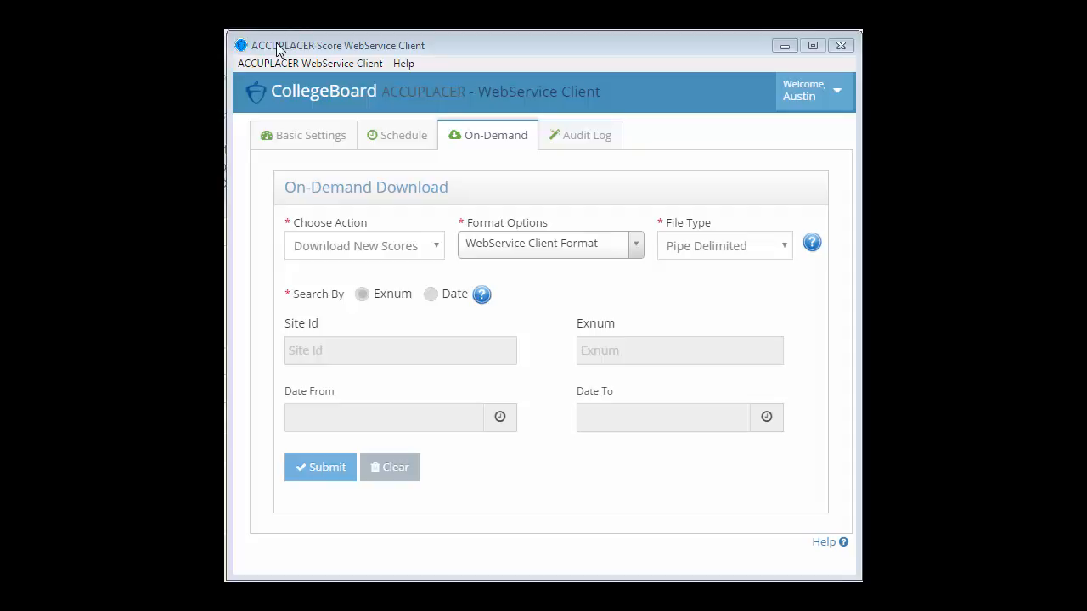
Re-download scores by Exnum for site 010962-000 using the student's Exnum, and confirm completion
click(361, 251)
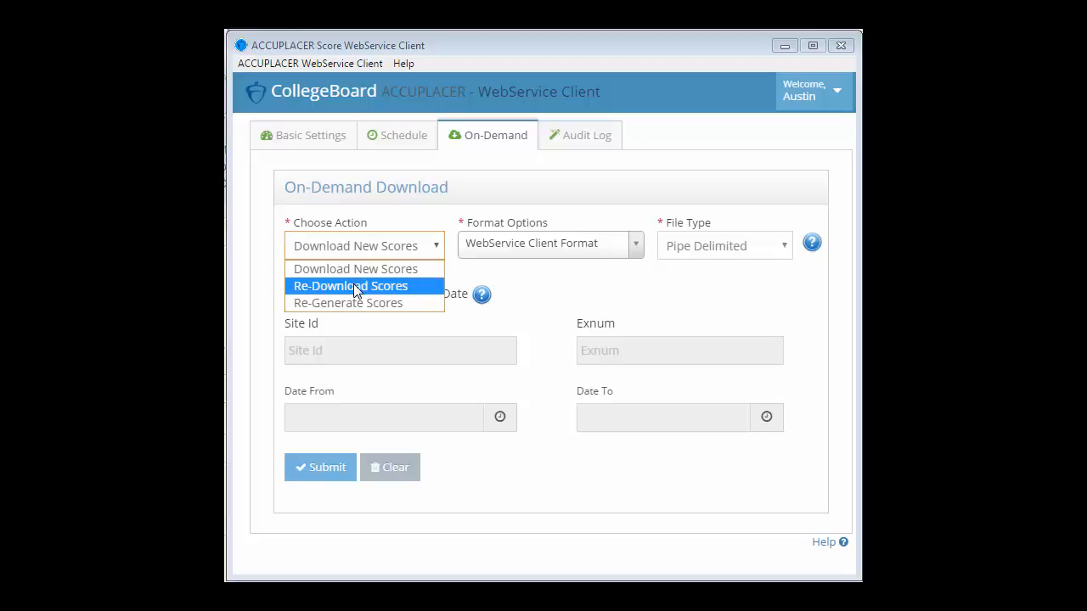
click(355, 287)
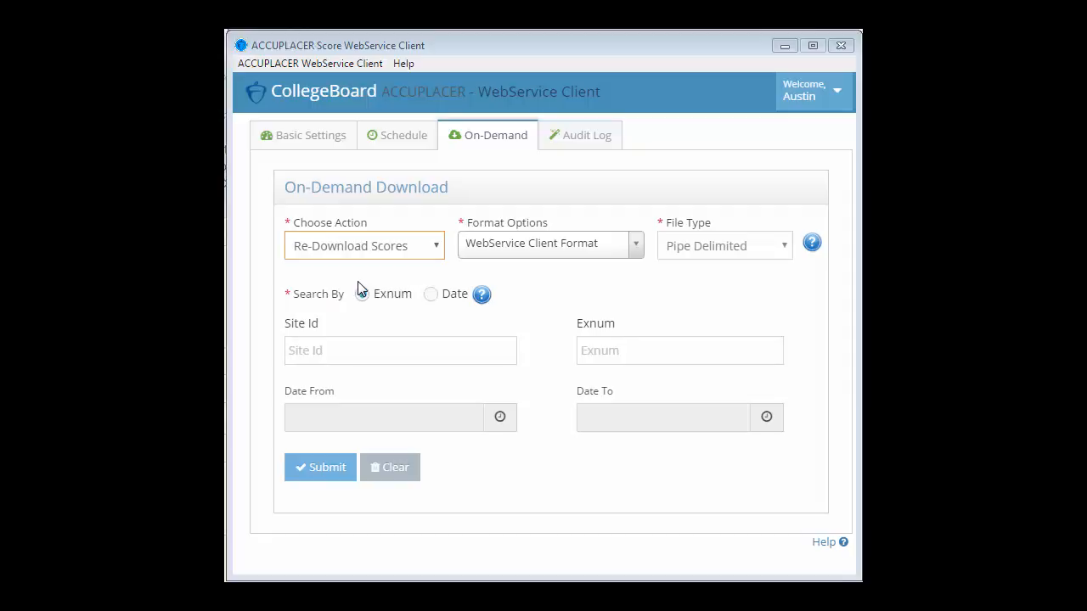
click(363, 283)
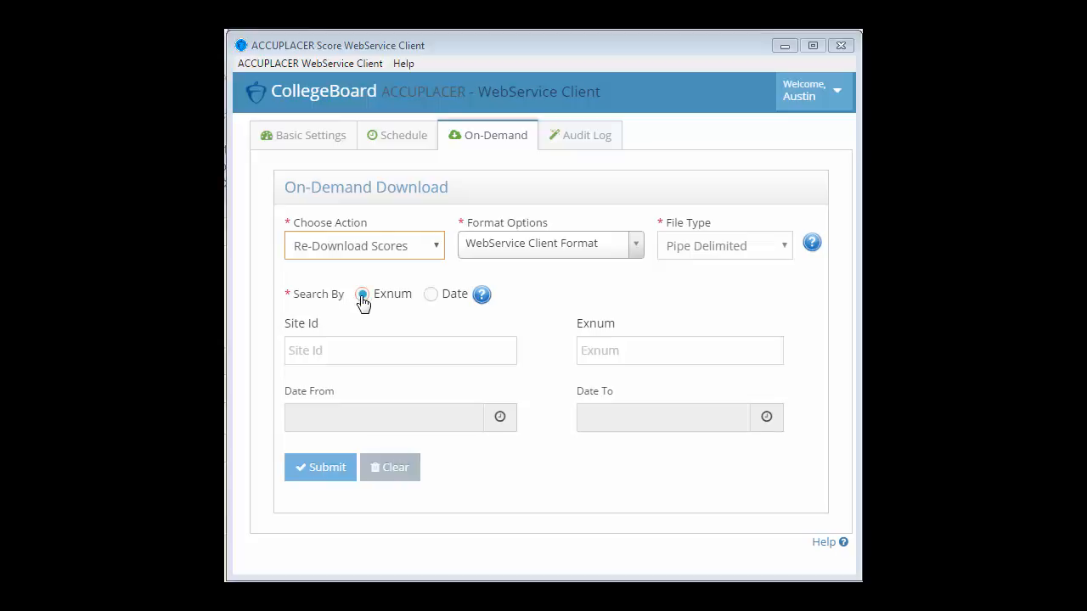
click(337, 352)
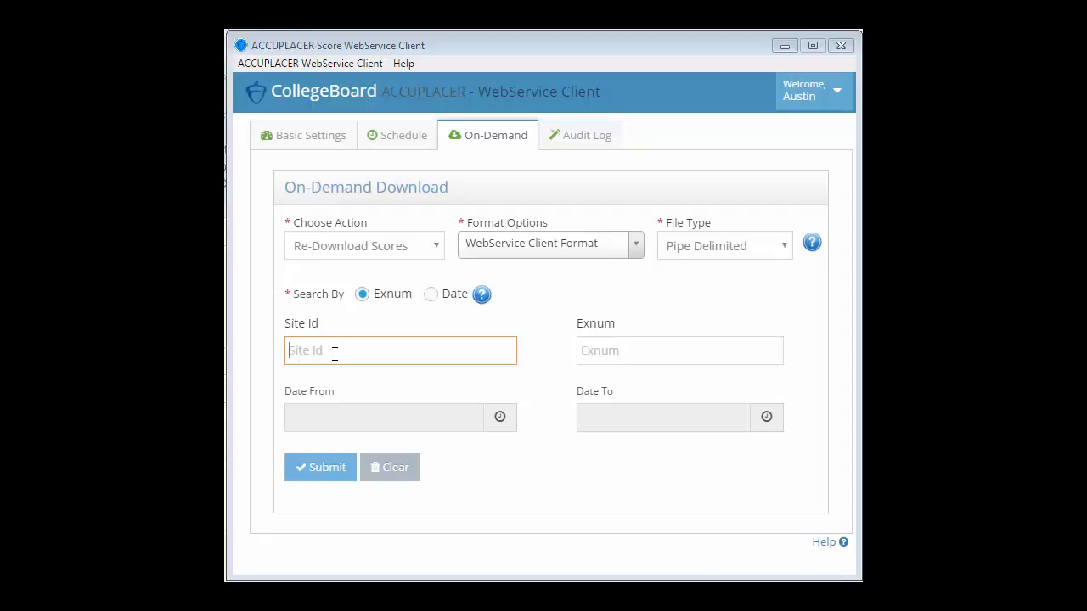
text(010962-000)
key(Tab)
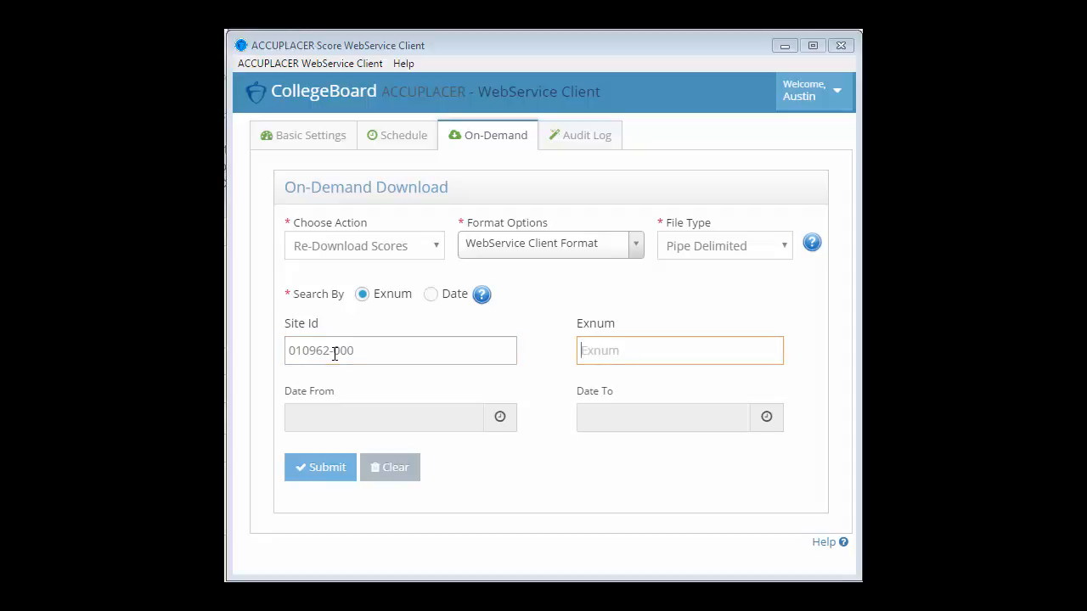
click(332, 470)
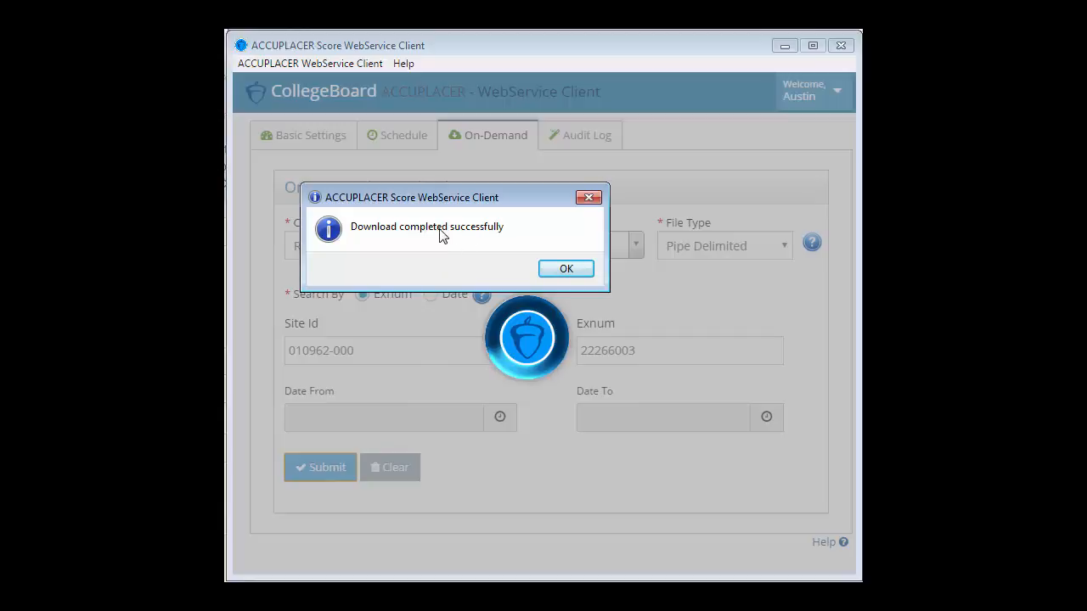
click(565, 269)
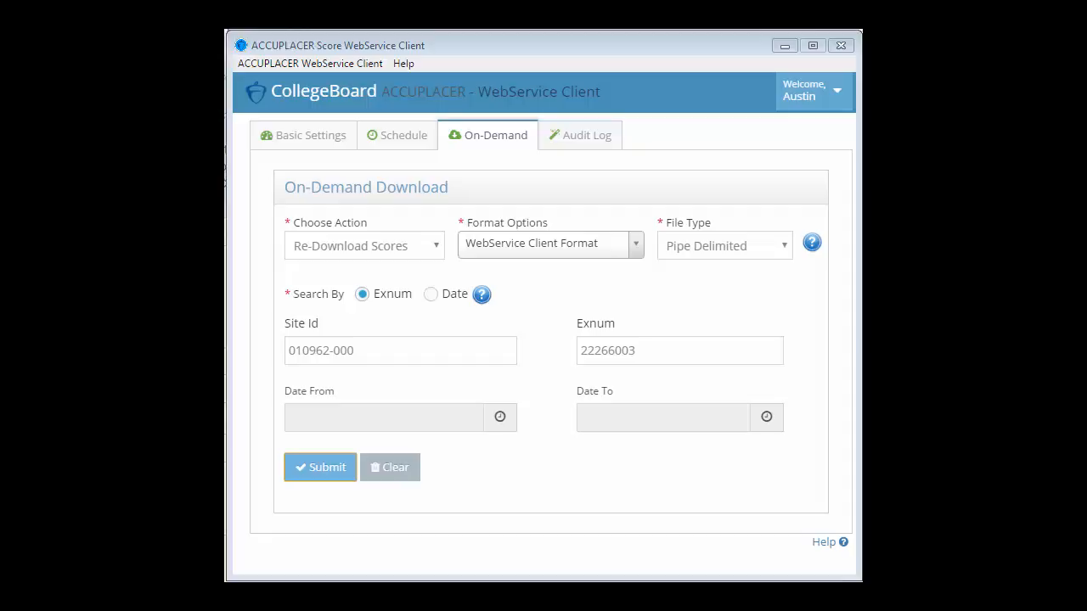
Open the re-downloaded score text file from the 010962-000 folder in Notepad
drag(599, 608, 644, 127)
double_click(632, 278)
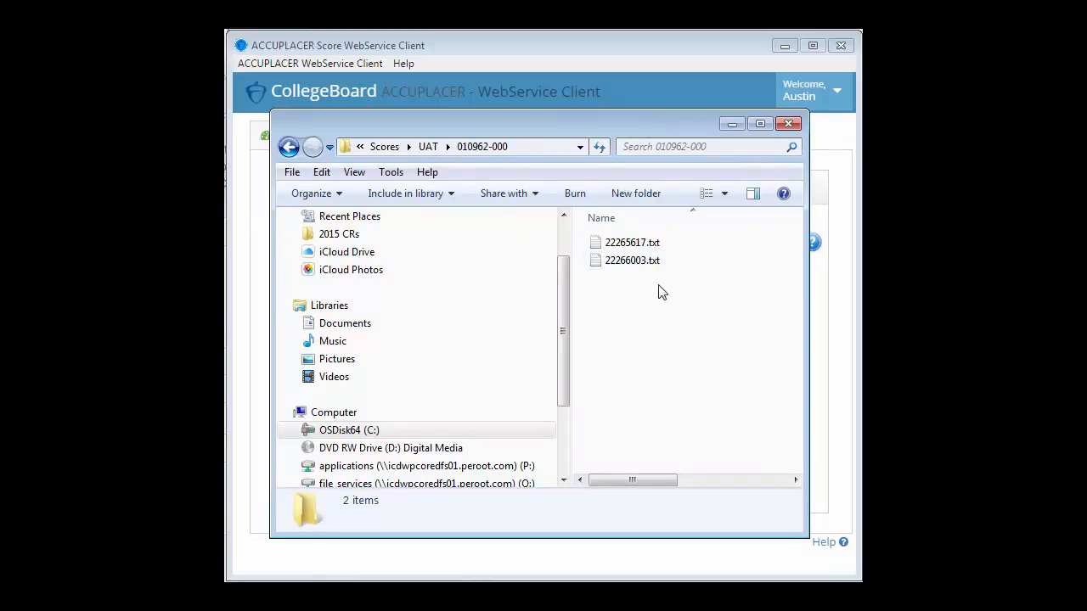
double_click(629, 267)
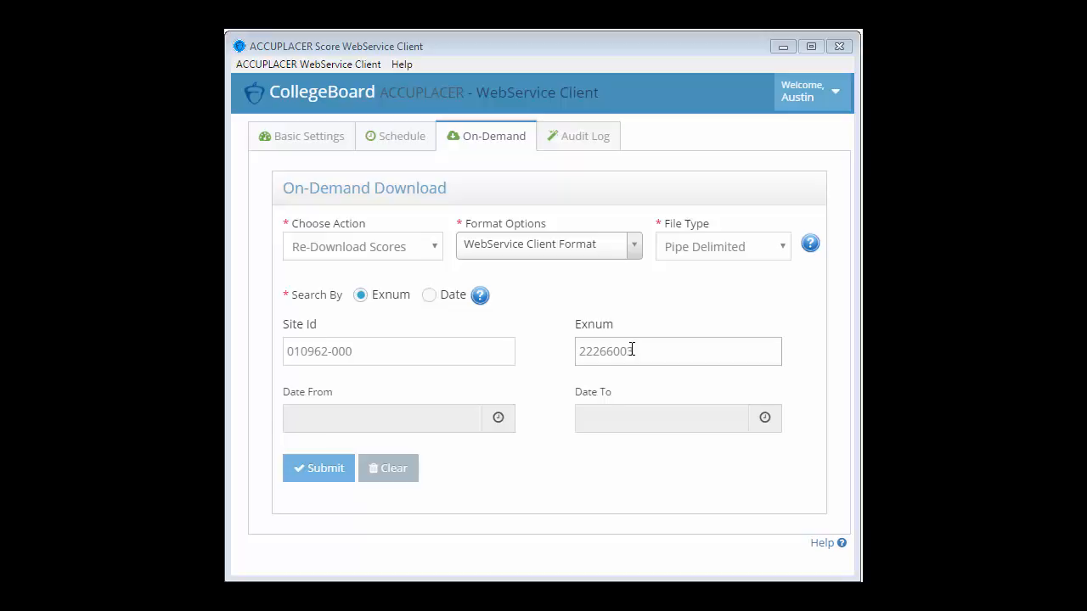
Resubmit the re-download with file type XML and dismiss the no-scores-available message
click(714, 256)
click(703, 269)
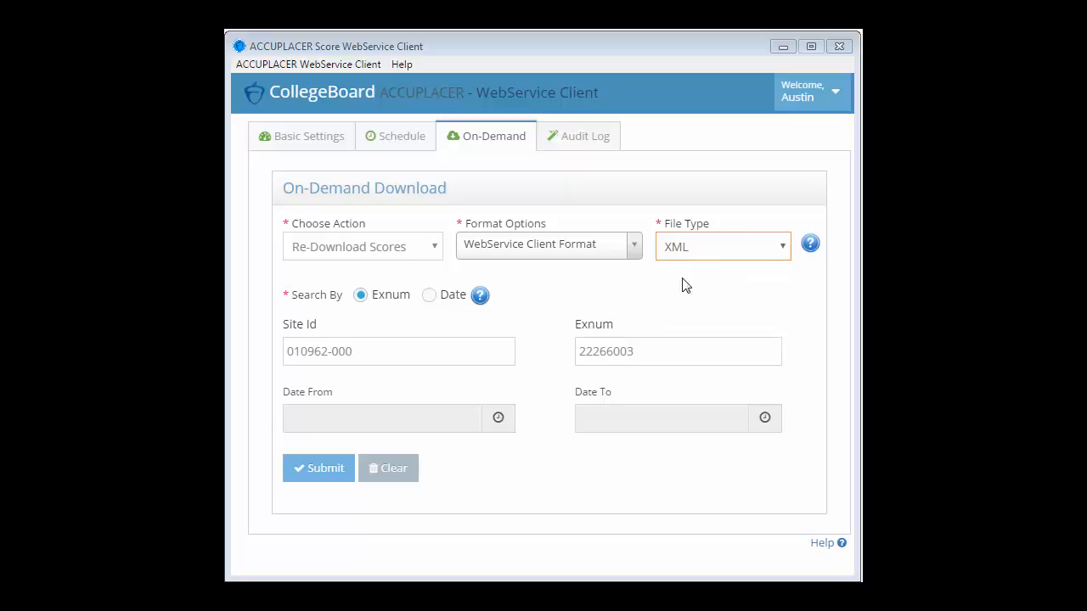
click(323, 468)
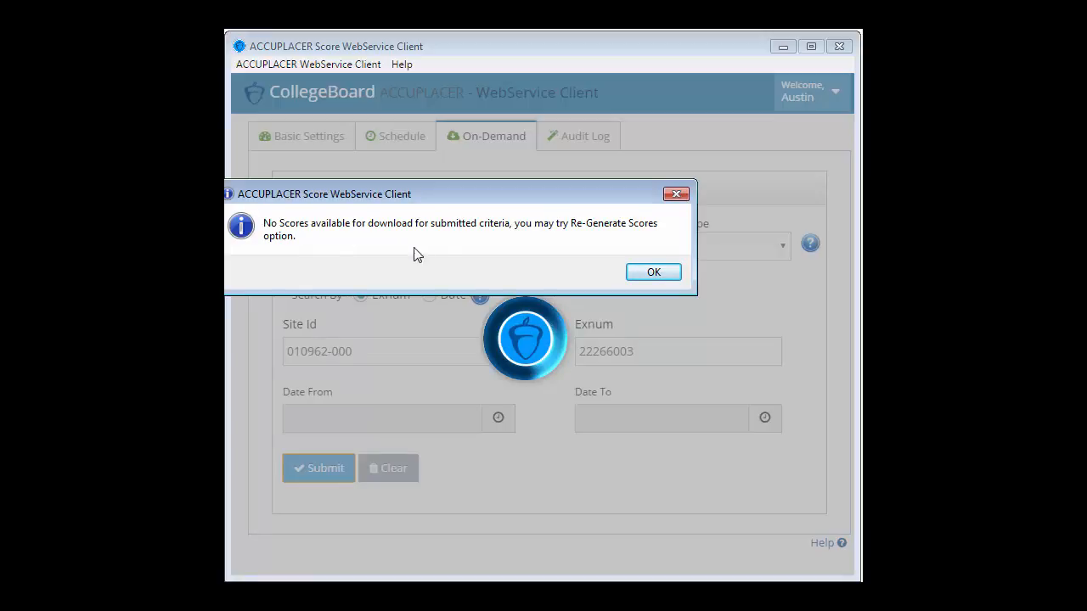
click(653, 273)
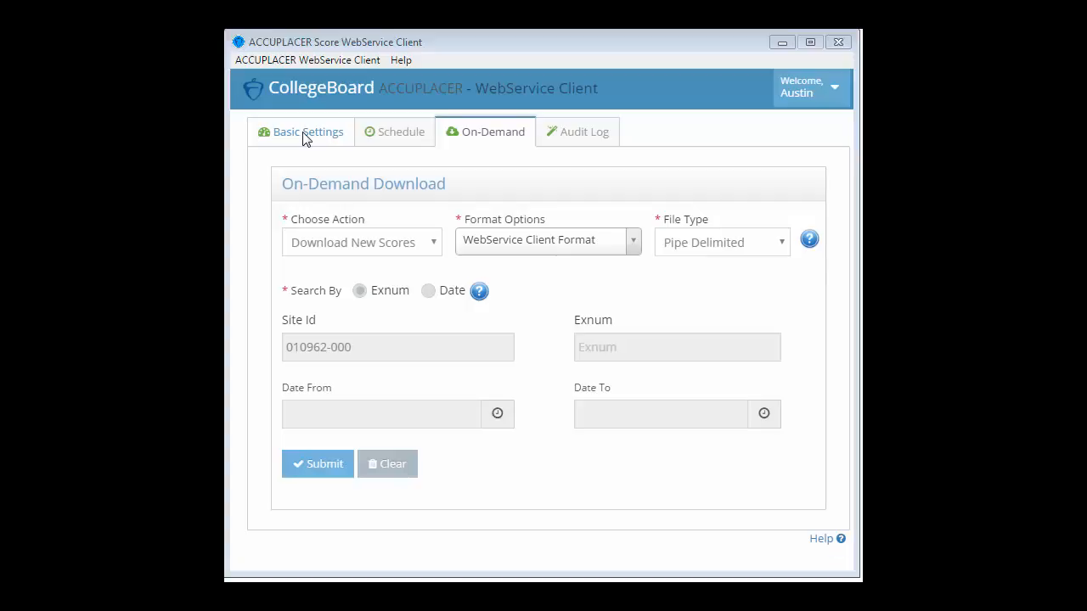
Switch the download action to Re-Generate Scores
click(372, 244)
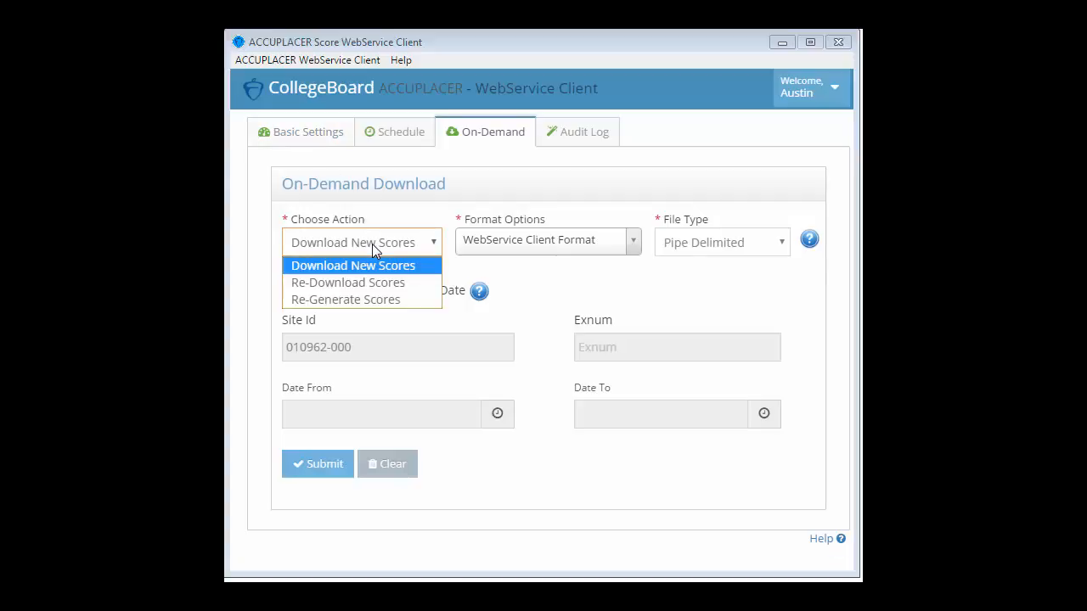
click(367, 301)
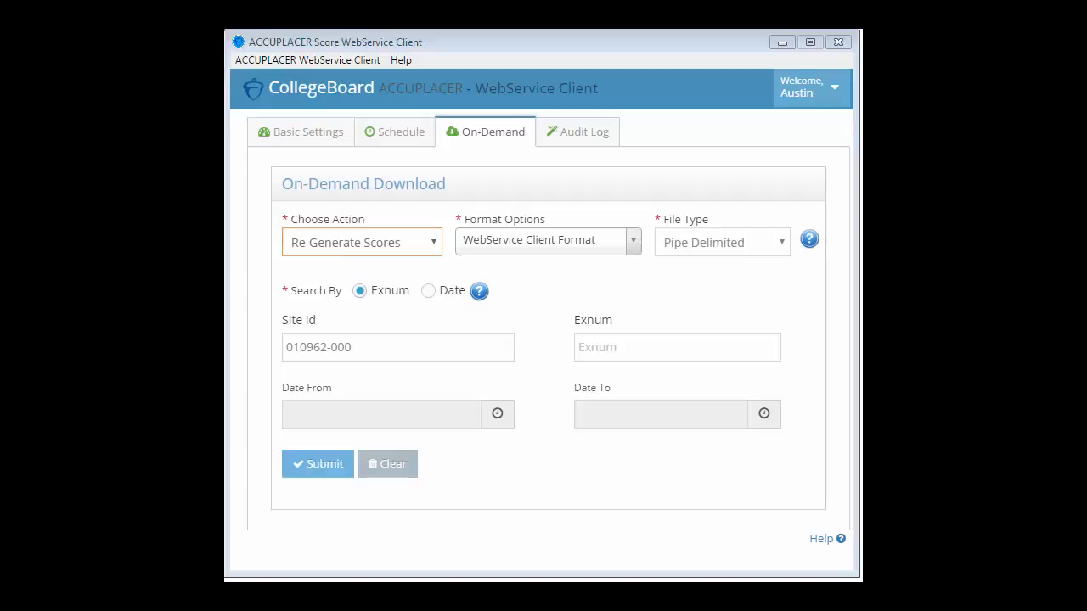
key(alt+Tab)
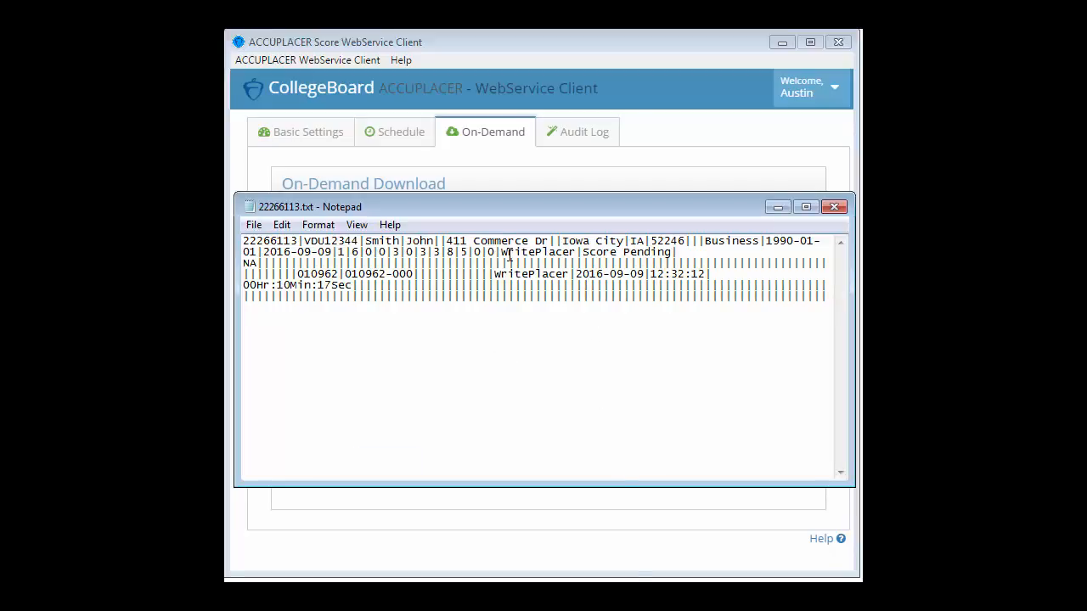
drag(582, 252, 672, 253)
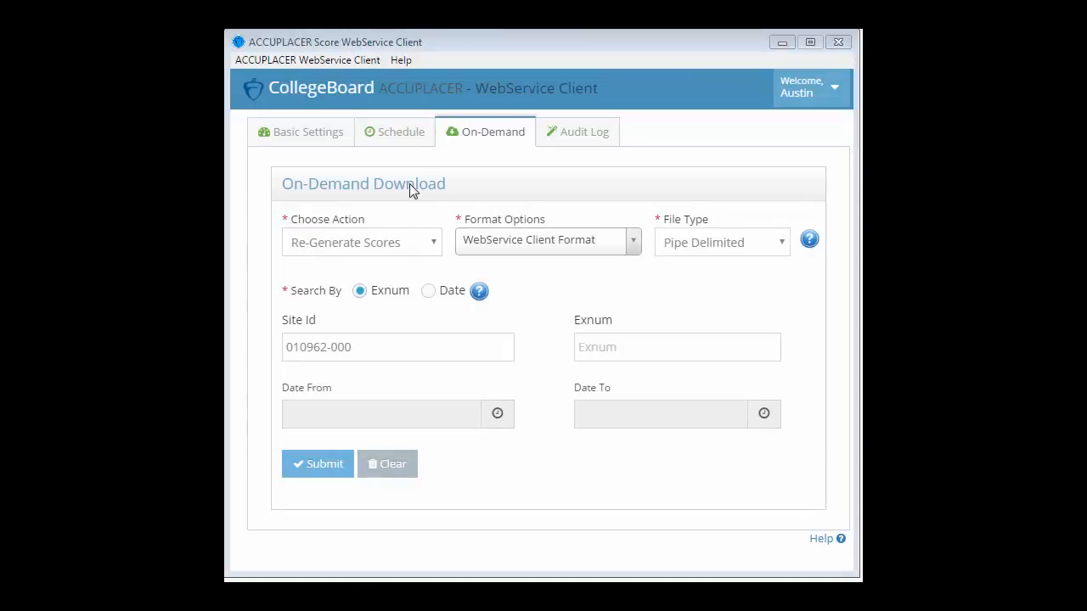
Re-generate scores for the student's Exnum and acknowledge the completion message
click(604, 354)
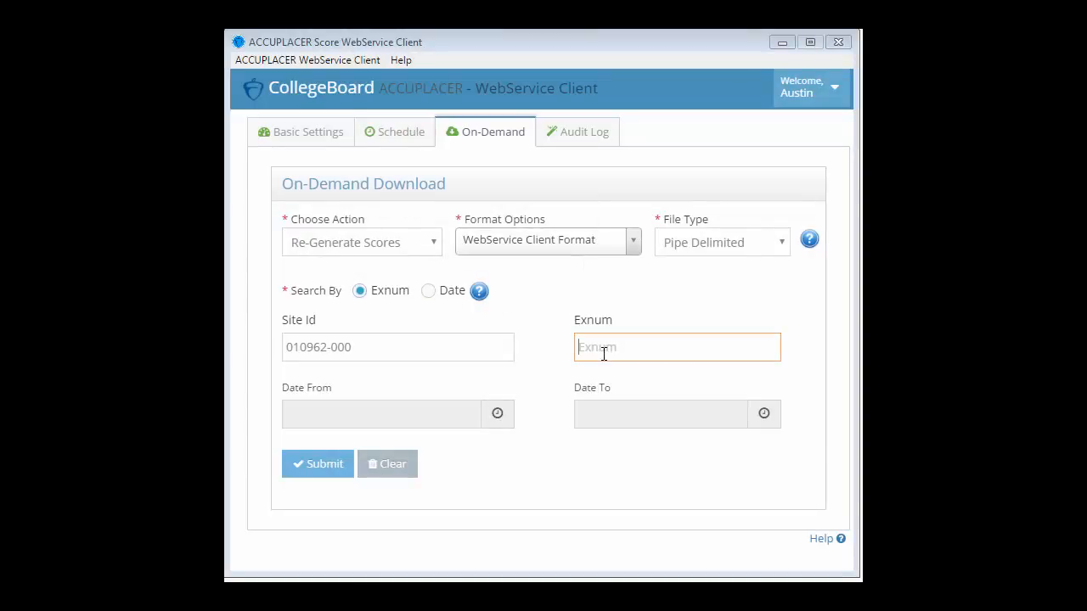
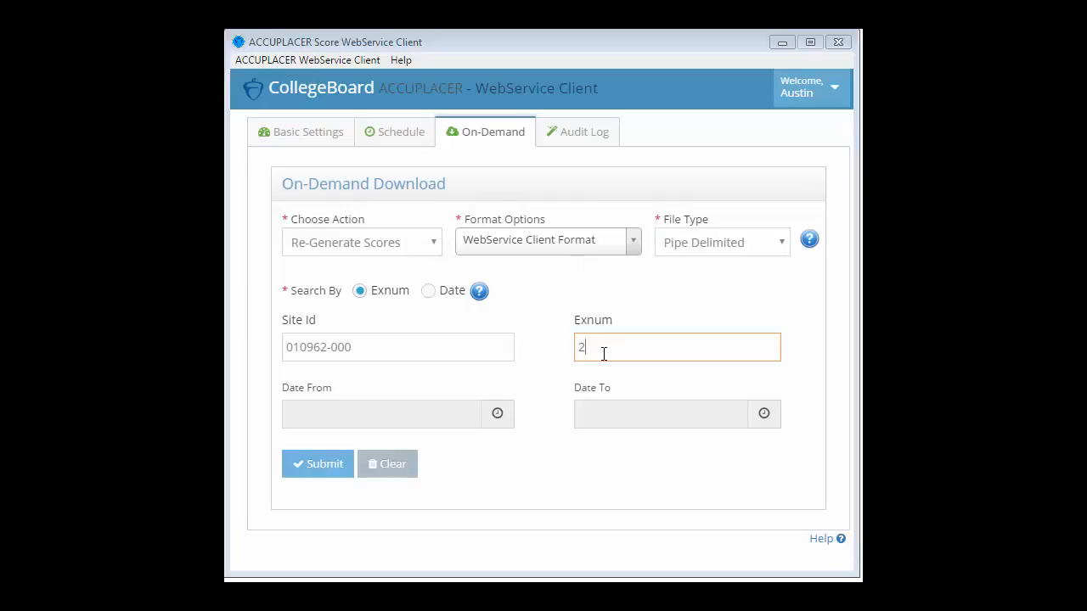
click(332, 470)
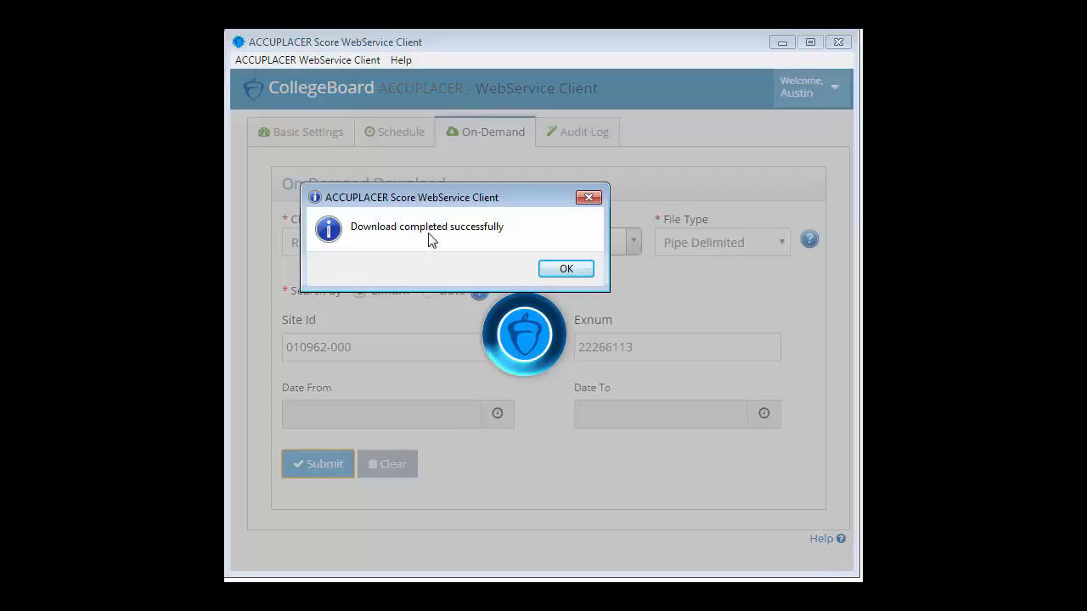
click(572, 273)
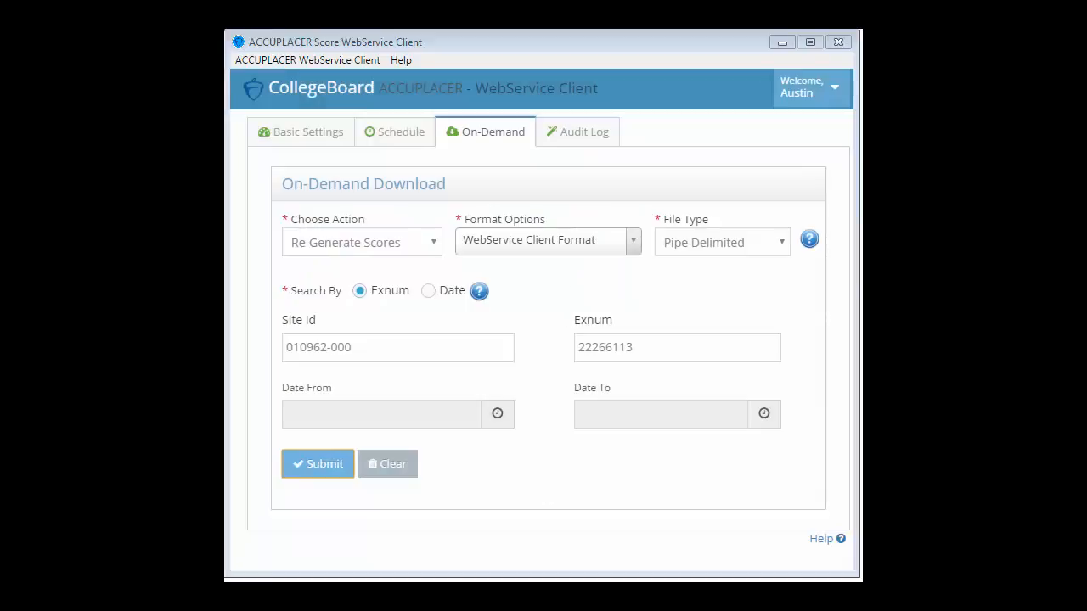
key(alt+Tab)
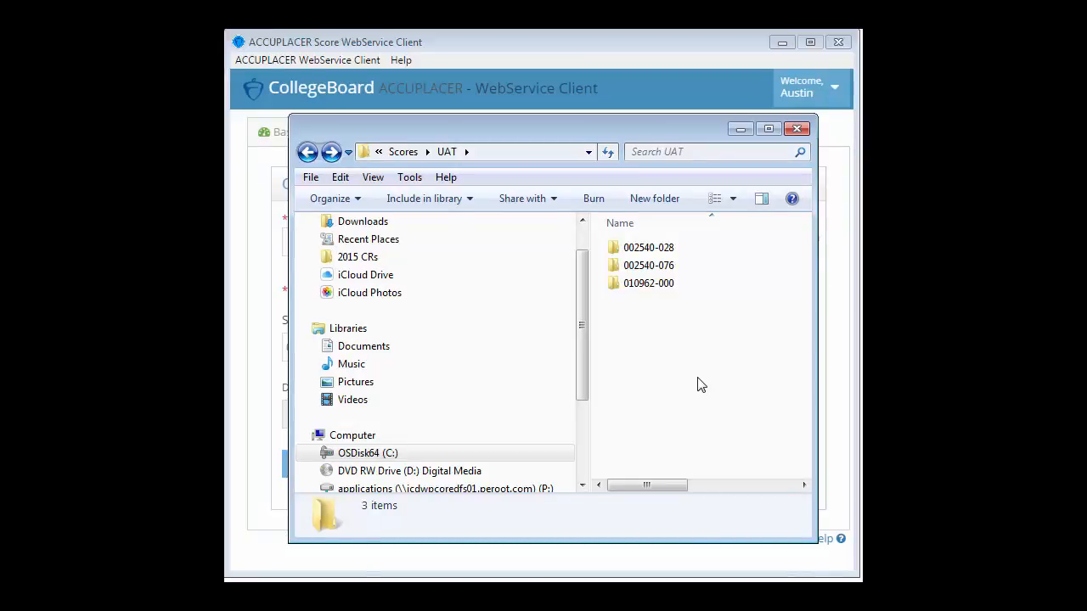
Open the student's re-generated file in folder 010962-000 and highlight the WritePlacer score 6
double_click(655, 286)
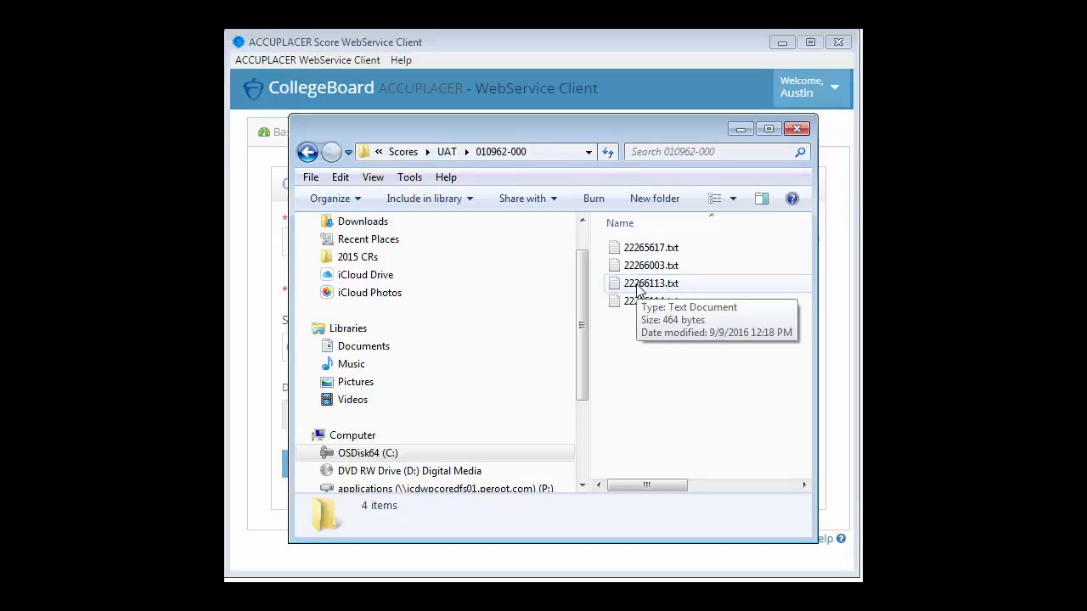
double_click(638, 285)
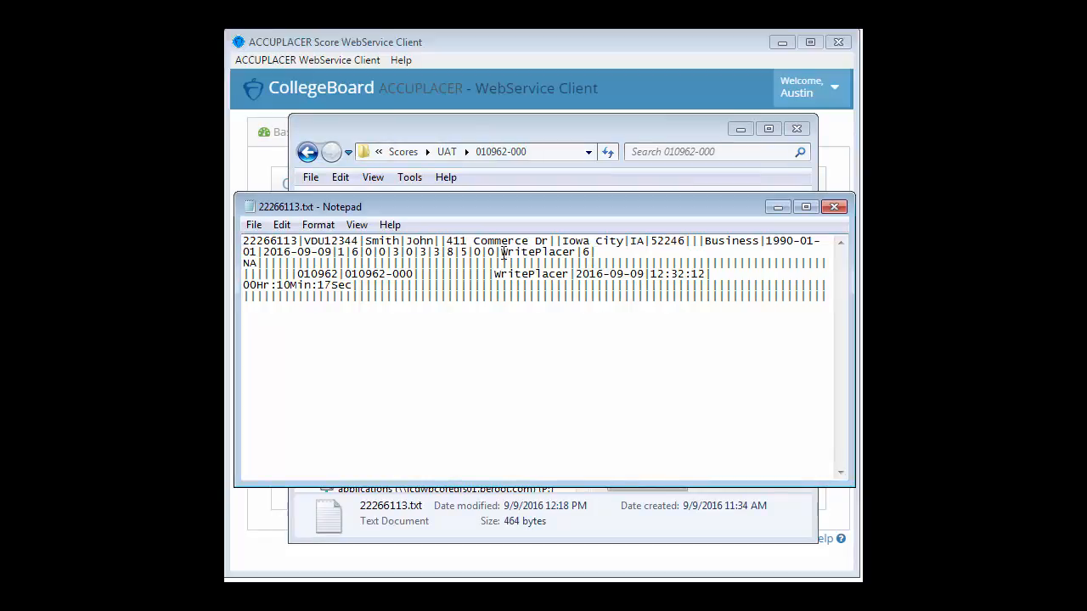
double_click(585, 252)
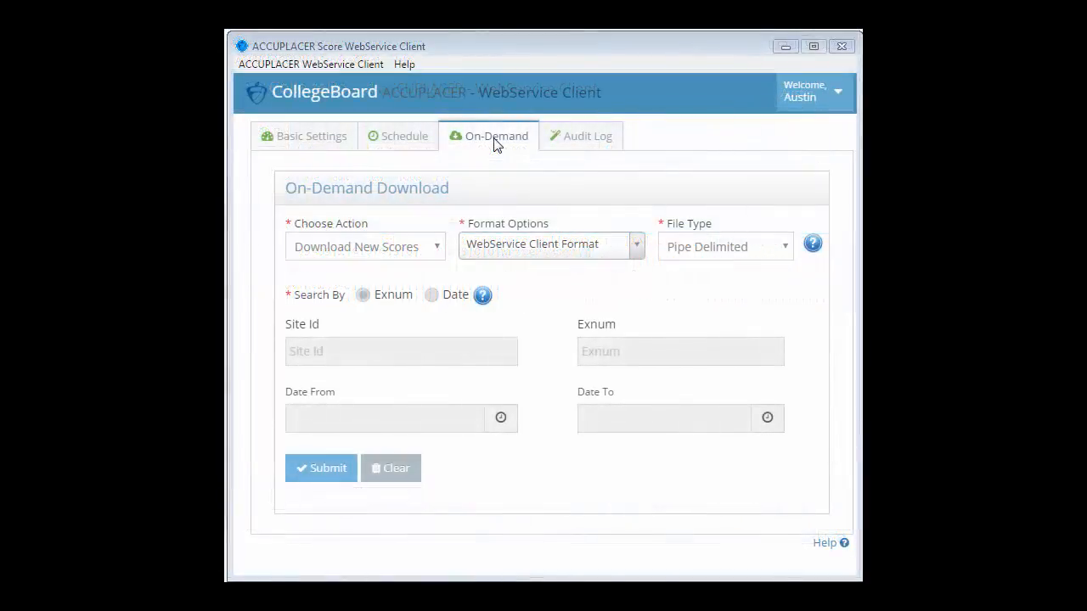
Switch the action to Re-Generate Scores, searching by Date
click(436, 247)
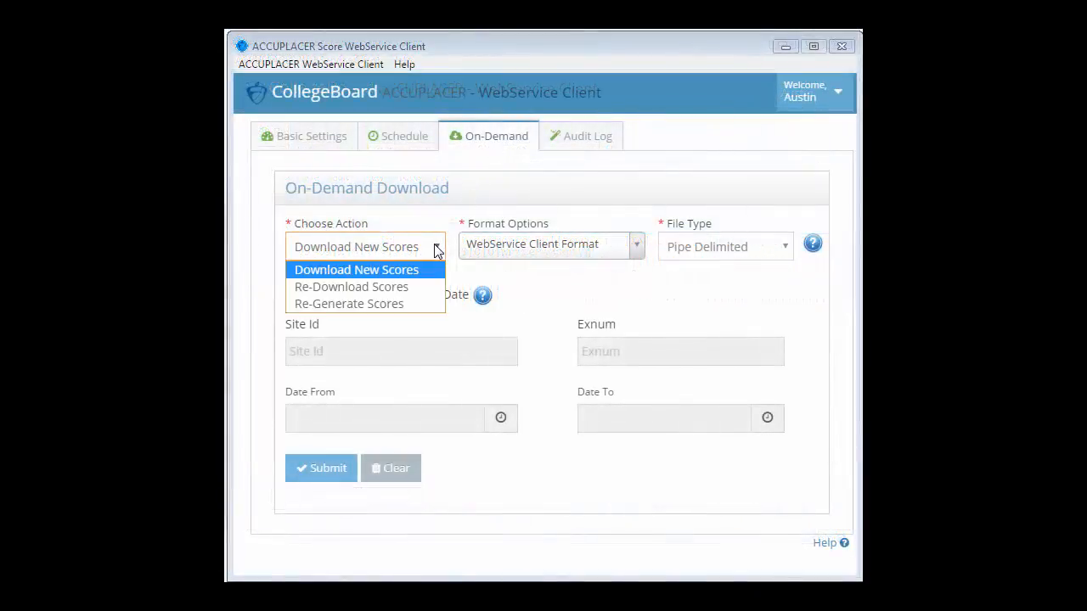
click(406, 304)
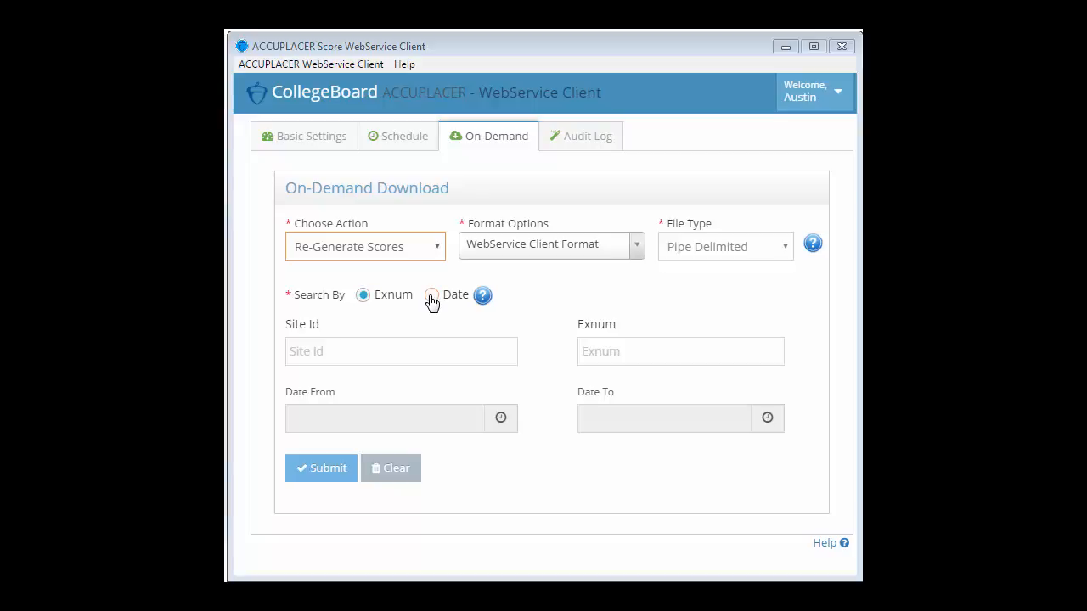
click(431, 297)
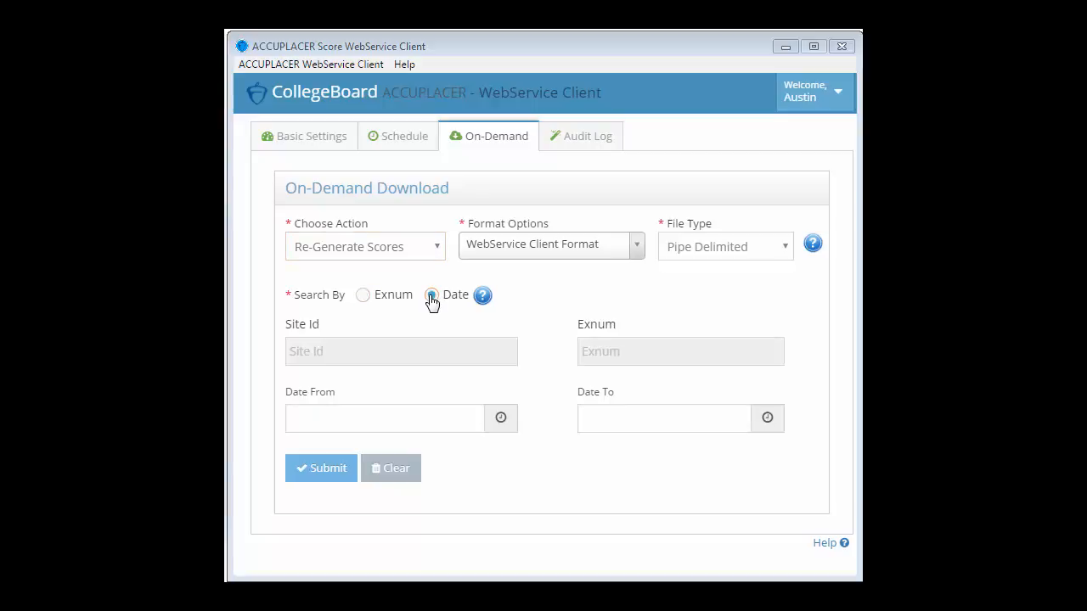
Set the date range from 09/08/2016 00:00:00 to 09/09/2016 23:59:59
click(502, 419)
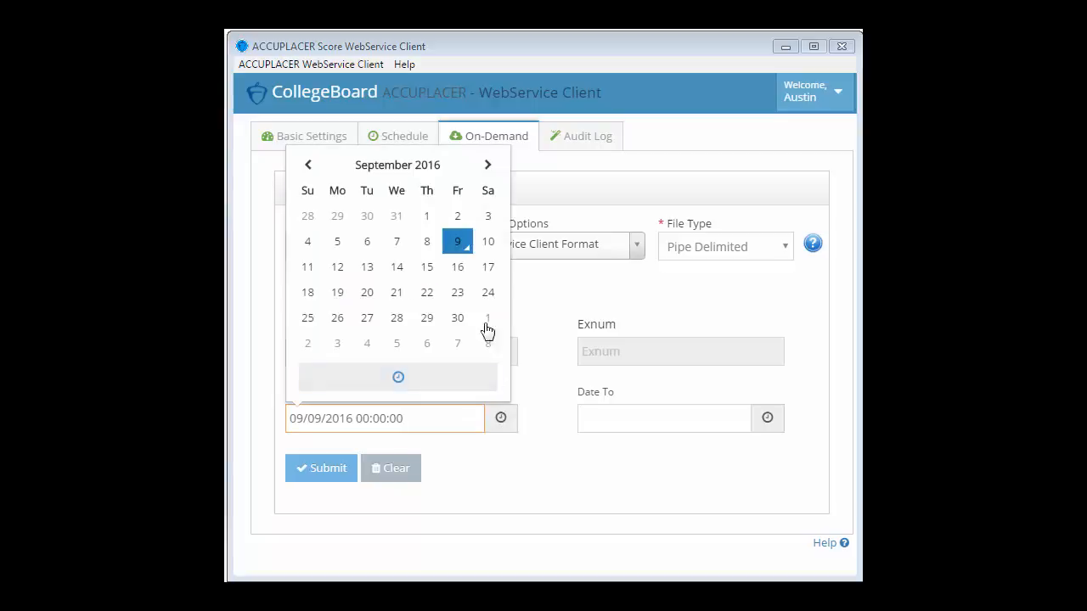
click(428, 244)
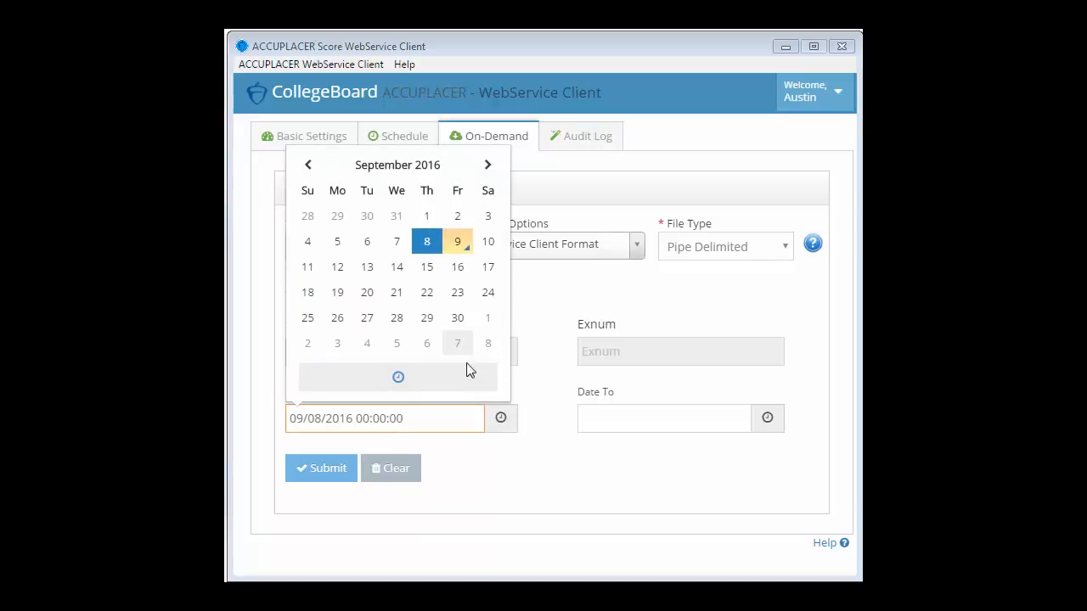
click(549, 460)
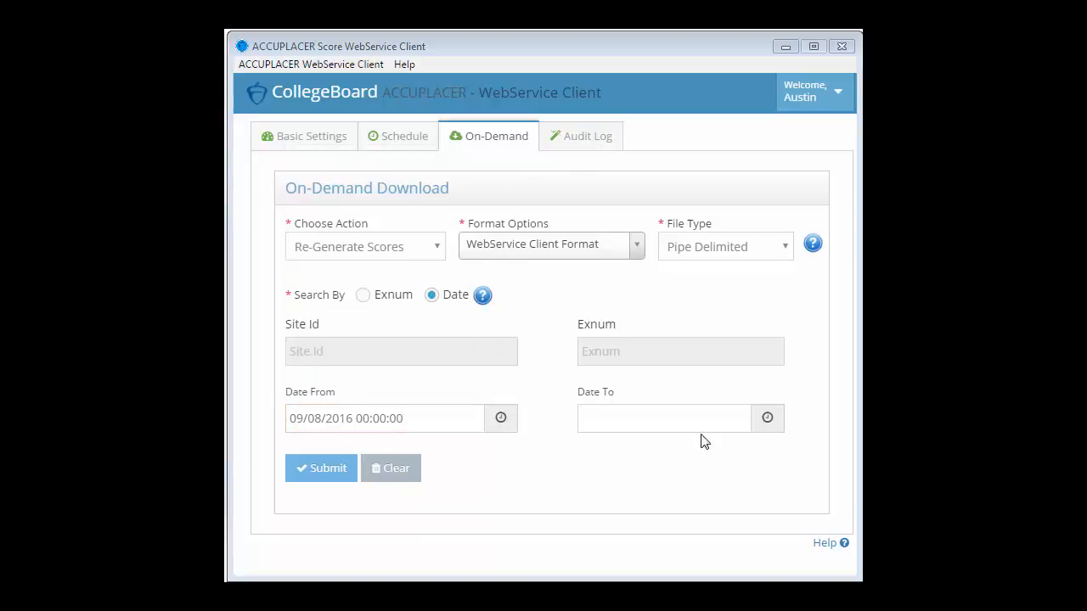
click(767, 418)
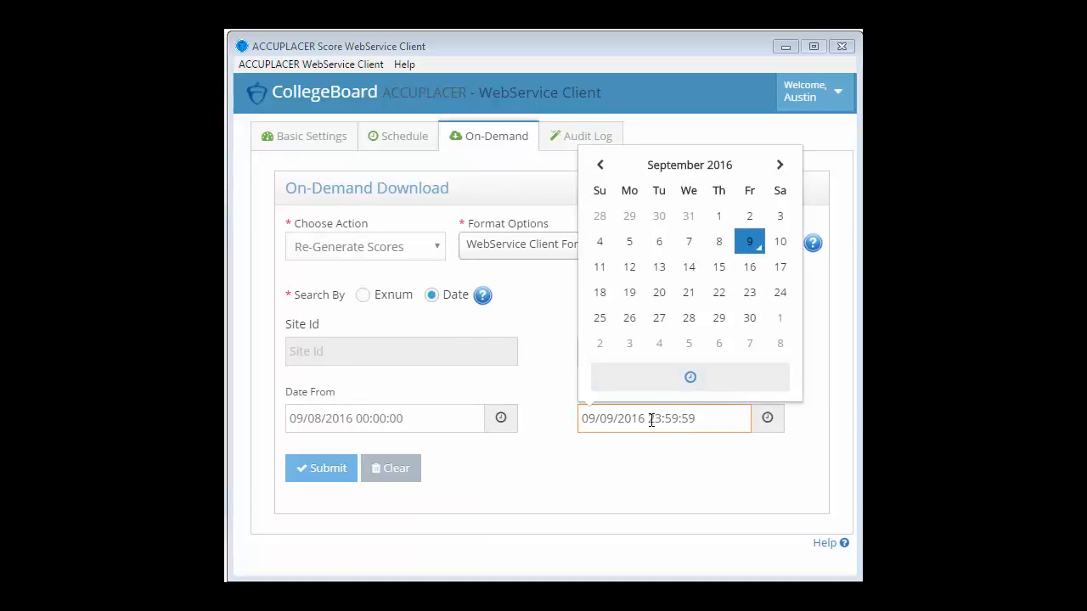
drag(648, 418, 696, 421)
click(679, 455)
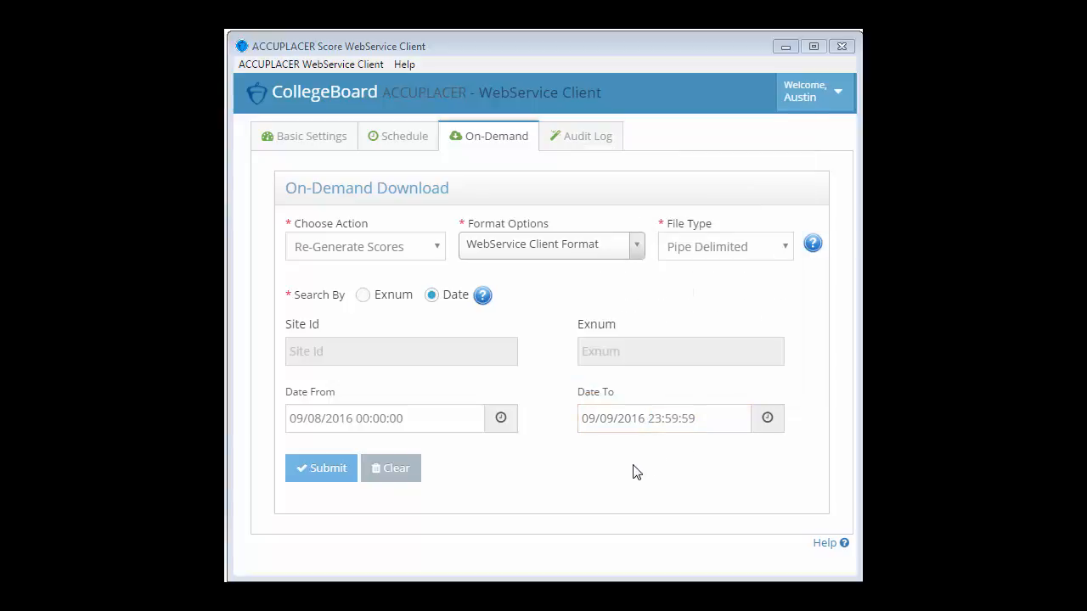
Submit the Re-Generate Scores request for September 8–9, 2016 and acknowledge the successful download
click(319, 472)
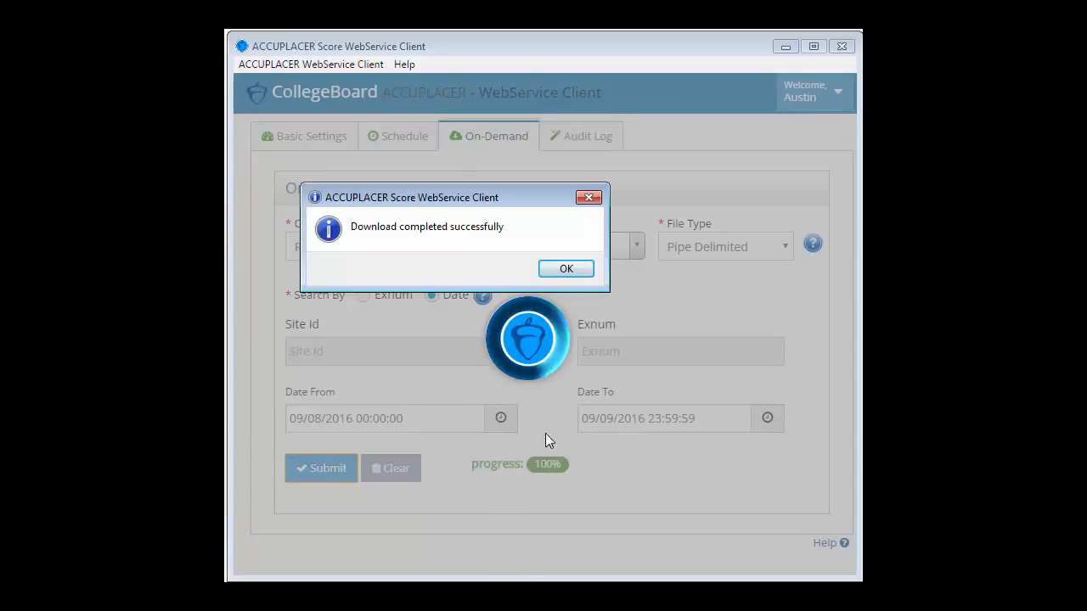
click(566, 269)
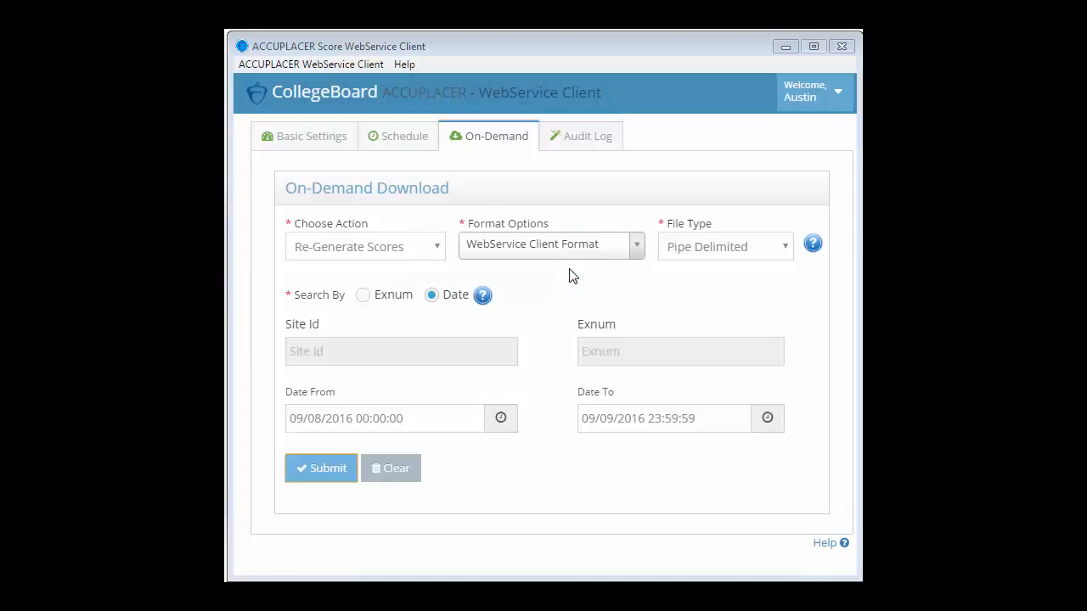